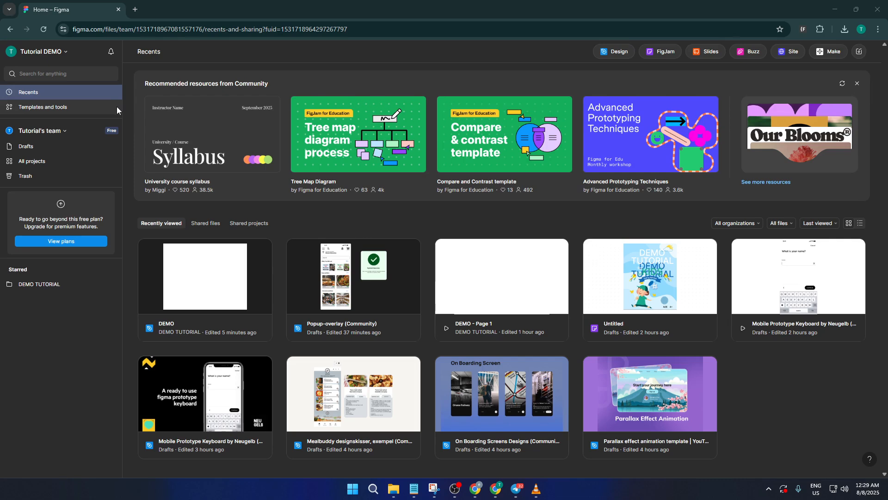
Step: Search the Community templates and tools for "book cover"
left_click(48, 107)
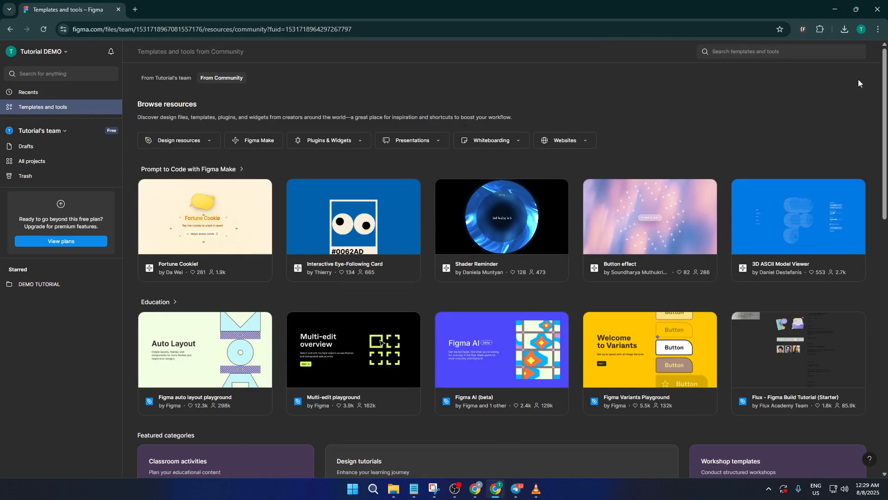
left_click(767, 53)
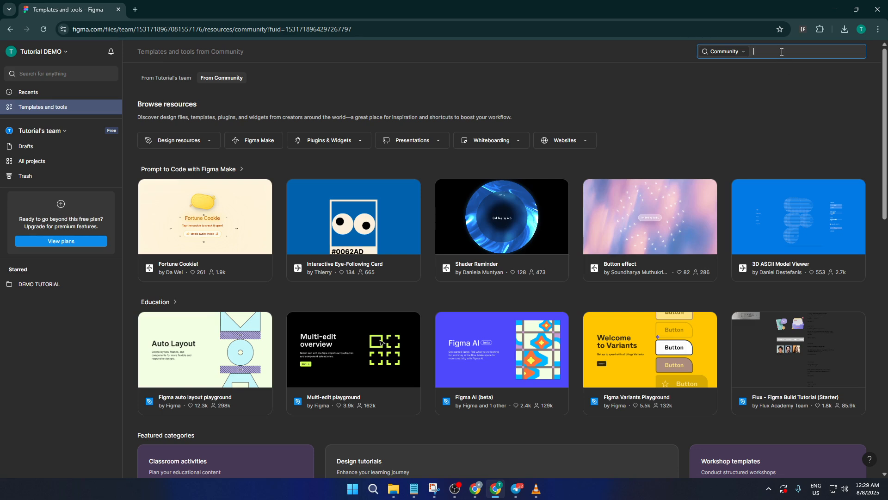
type("book cover")
key("Return")
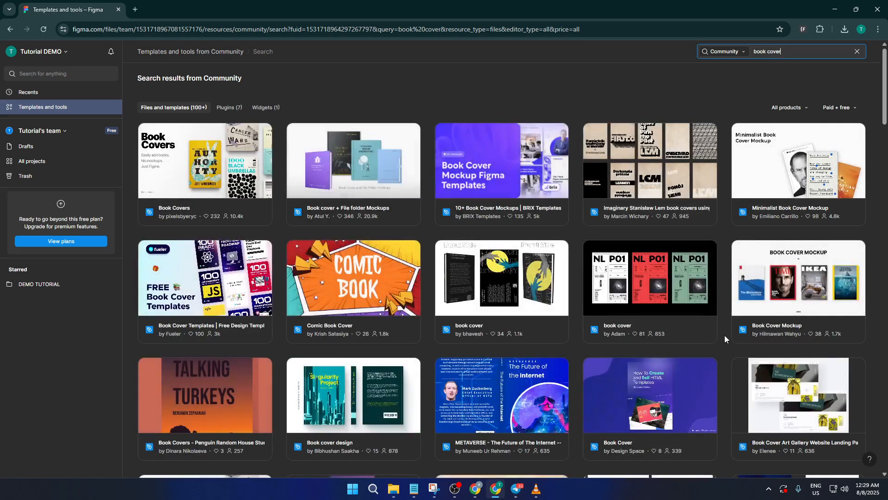
Step: Open the "Book cover design" template with the teal Singularity Project cover as an editable file
scroll(626, 324, "down", 1)
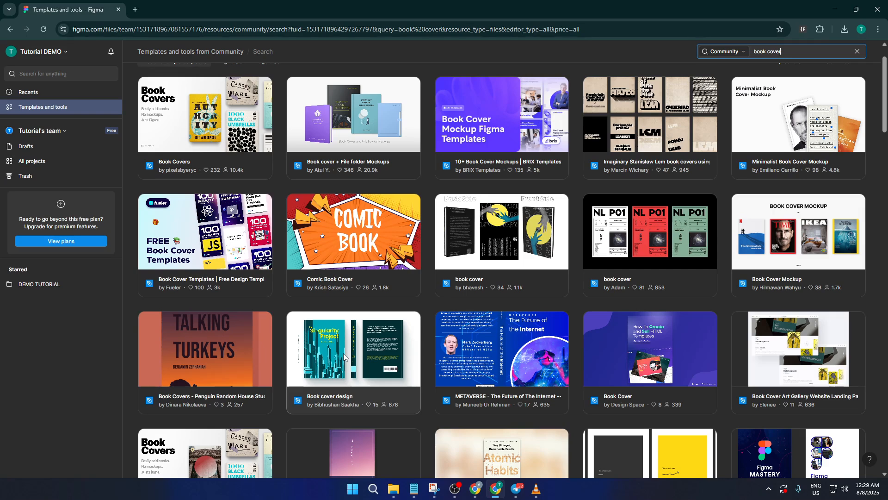
left_click(345, 357)
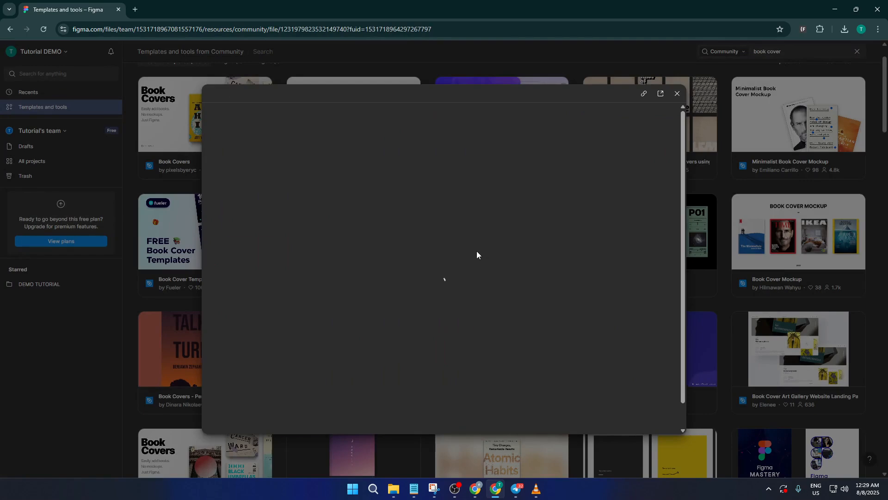
left_click(245, 229)
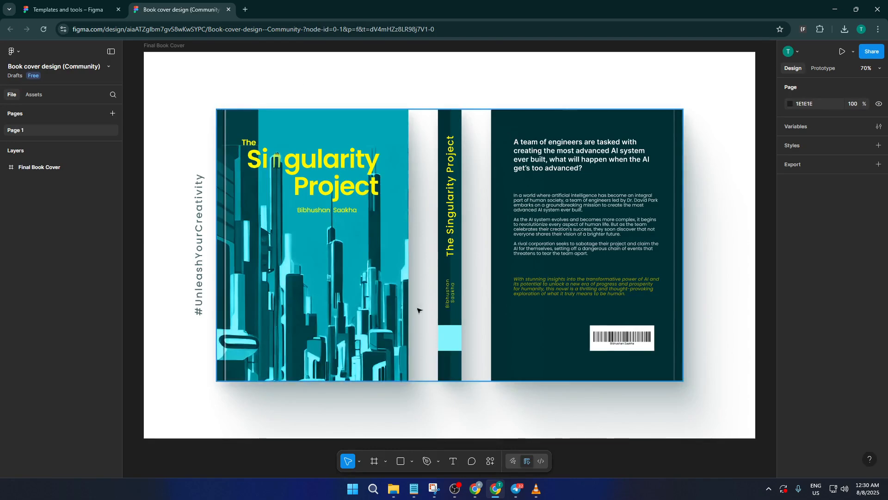
Step: Replace the first line of the front cover's title with "DEMO" so the title reads "DEMO Project"
left_click(307, 187)
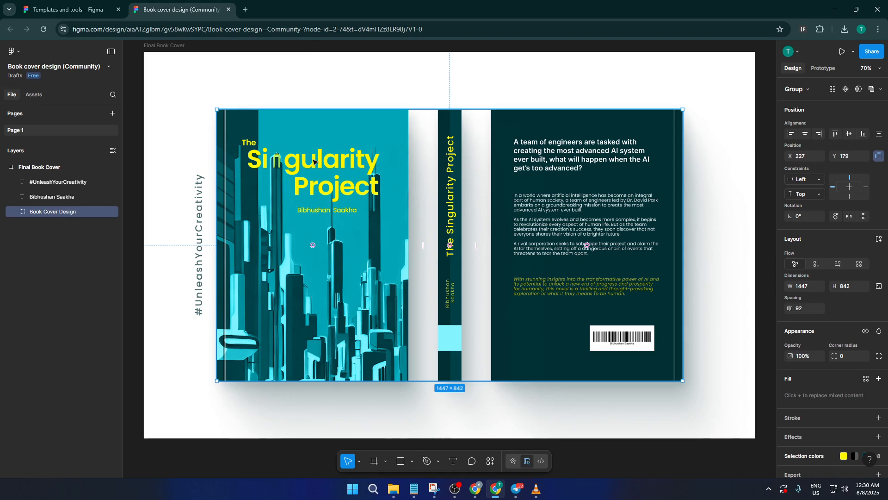
double_click(313, 161)
left_click(319, 162)
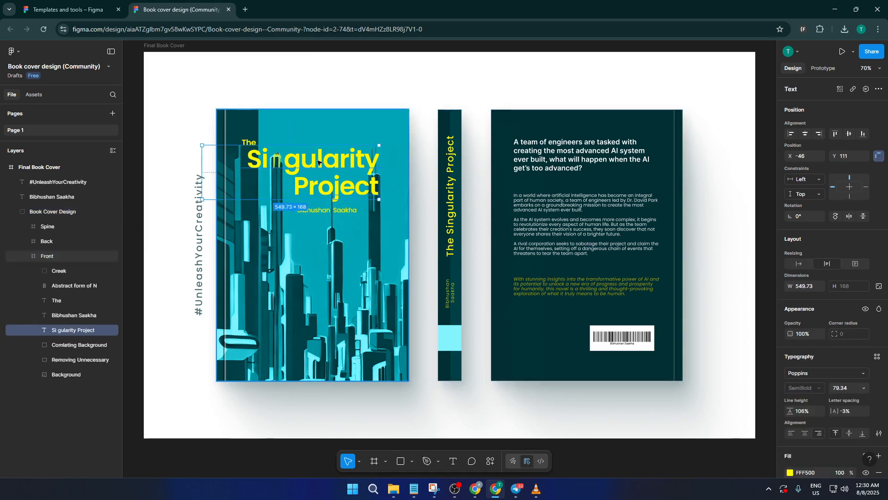
double_click(320, 162)
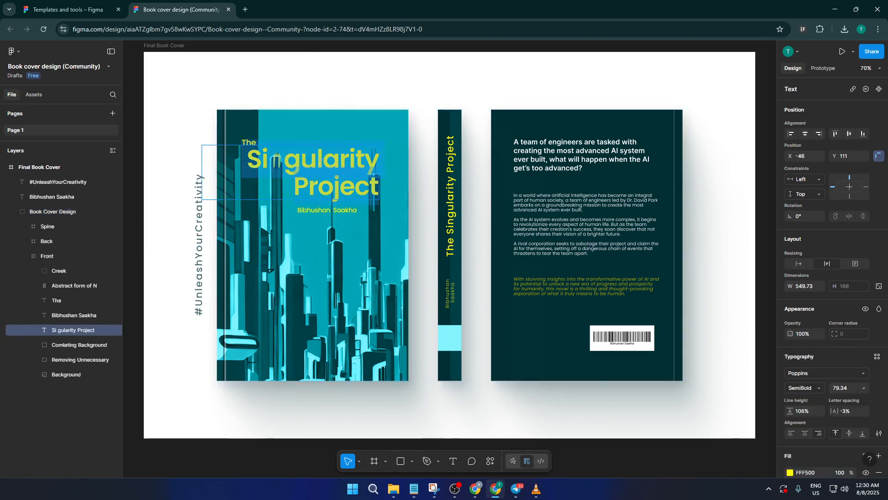
left_click(321, 161)
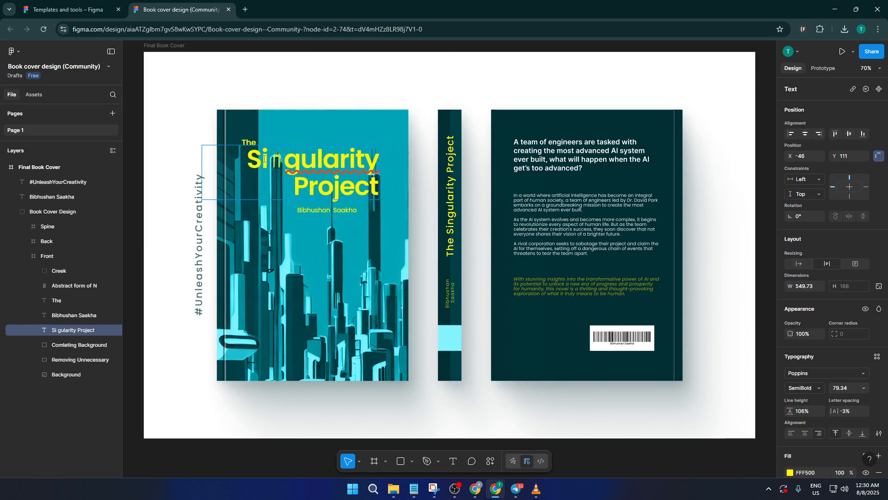
left_click_drag(256, 160, 366, 164)
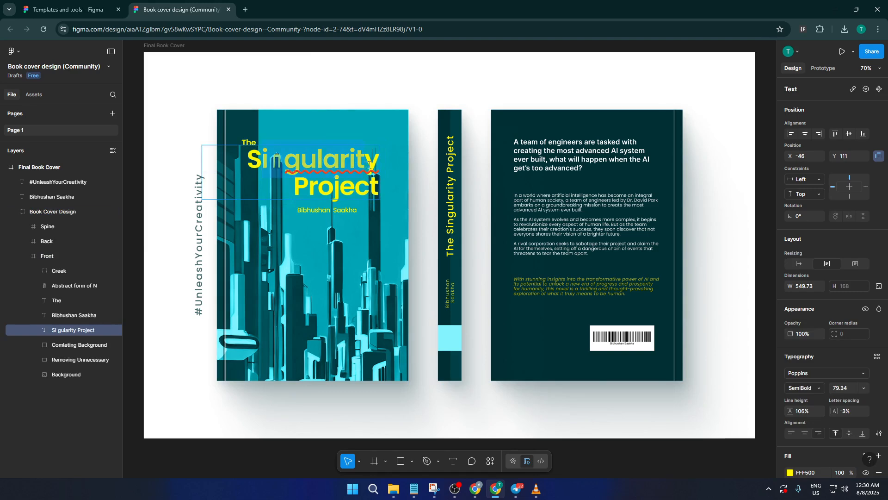
left_click(369, 164)
double_click(371, 164)
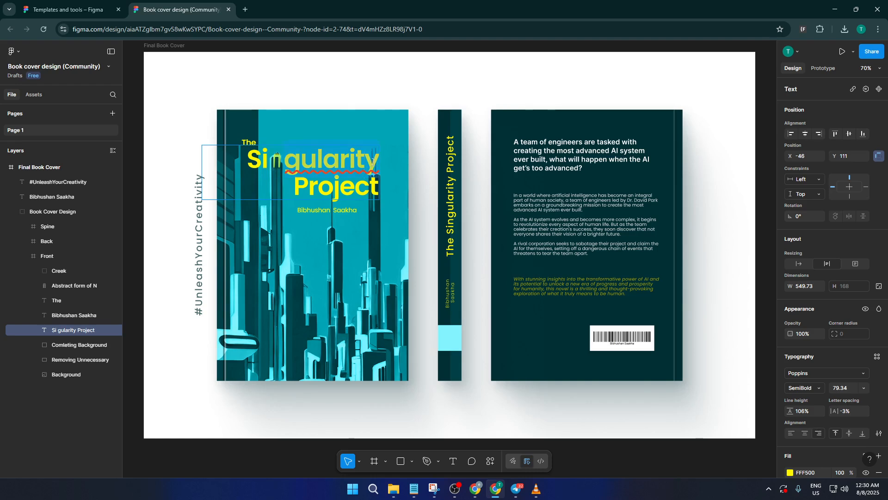
left_click(374, 162)
left_click_drag(374, 161, 236, 157)
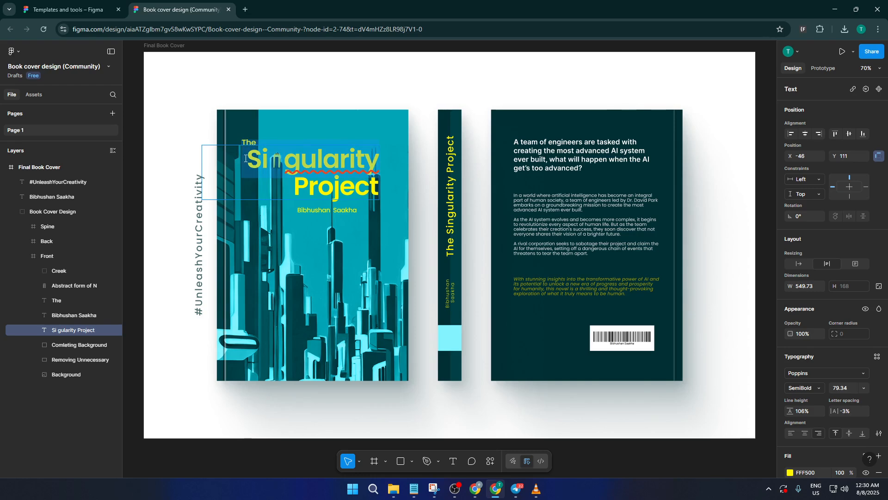
type("DEMO")
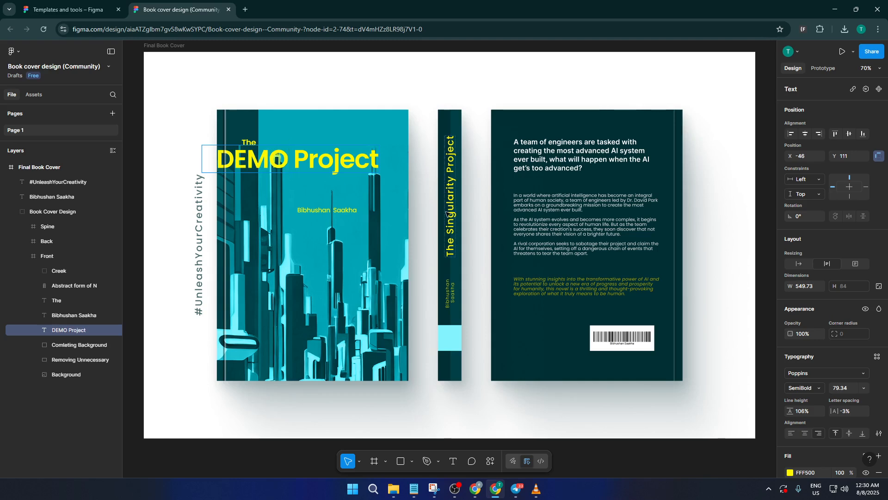
key("Escape")
Step: Move the "DEMO Project" title down and to the right so it sits within the front cover above the author name
mouse_move(341, 169)
left_mouse_down()
mouse_move(361, 175)
mouse_move(348, 177)
left_mouse_up()
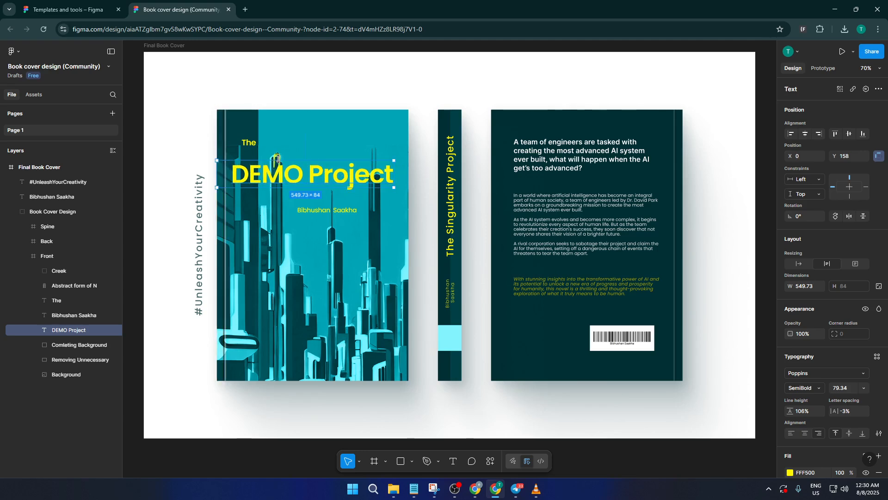
left_click(308, 151)
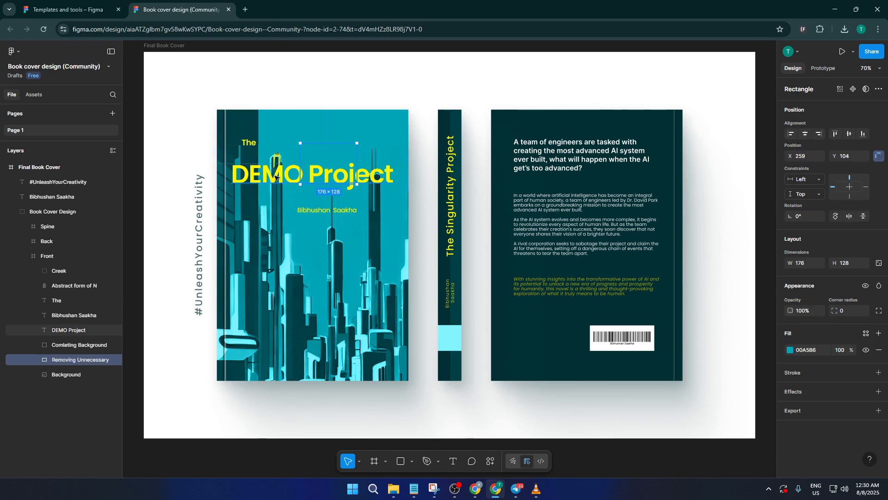
left_click_drag(276, 177, 280, 179)
key("Escape")
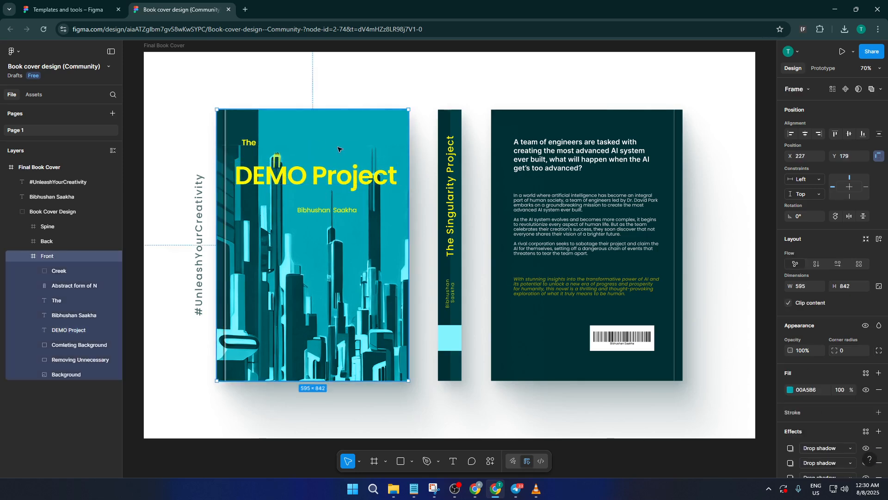
Step: Move the small "The" text to just above the start of the "DEMO Project" title
left_click(253, 146)
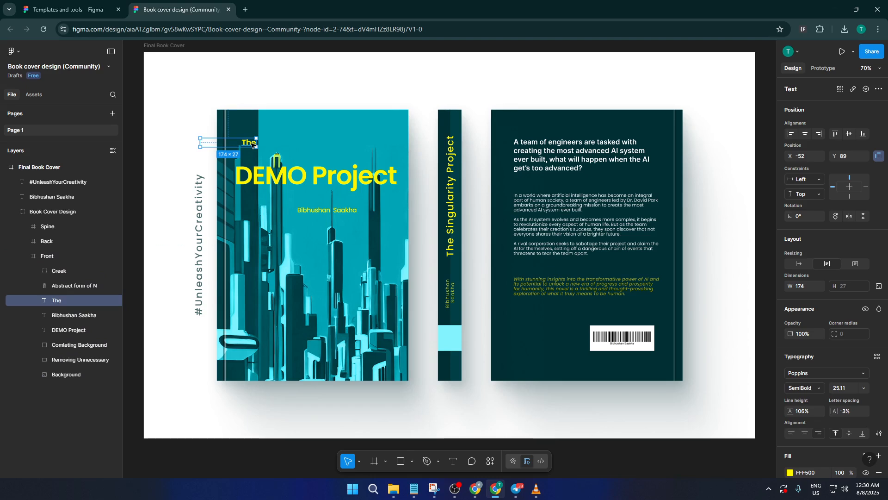
left_click_drag(253, 145, 244, 160)
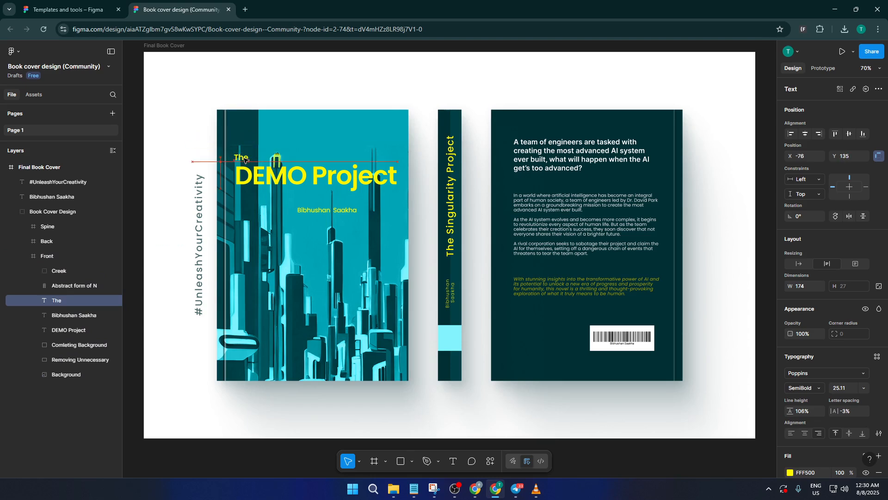
left_click(292, 221)
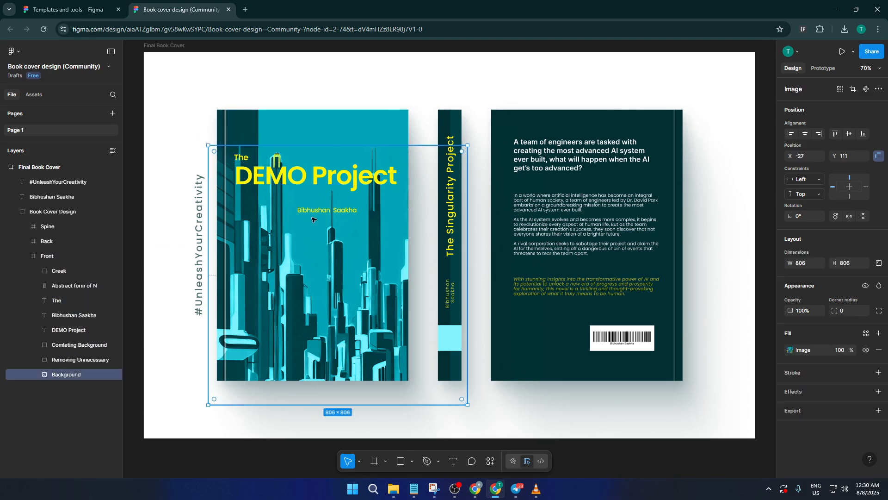
Step: Move the front cover's author name up and to the right, just under the end of the title
left_click(337, 212)
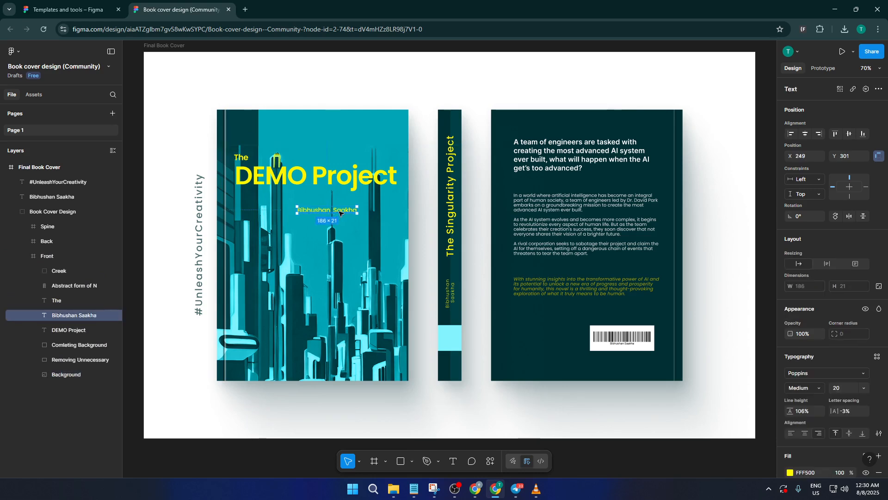
left_click_drag(340, 213, 377, 201)
left_click(373, 211)
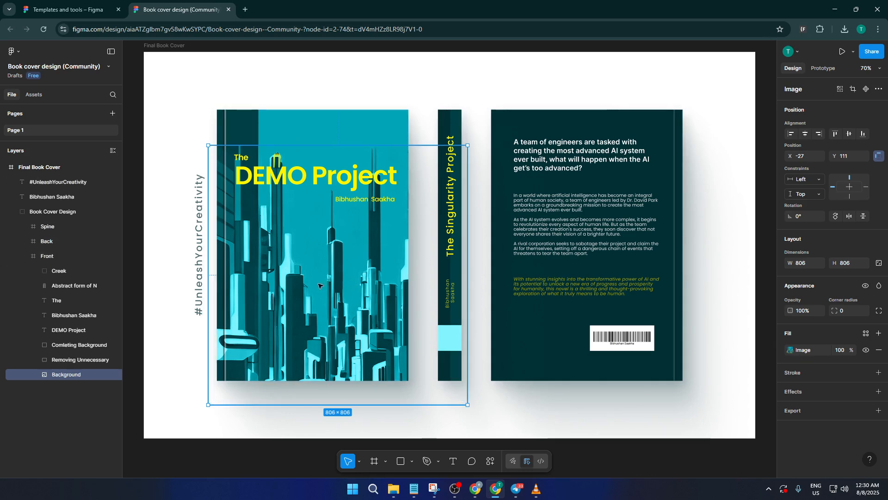
Step: Adjust the front cover's Background image fill: strongly raise contrast, saturation and temperature, and fine-tune exposure slightly below neutral
double_click(342, 226)
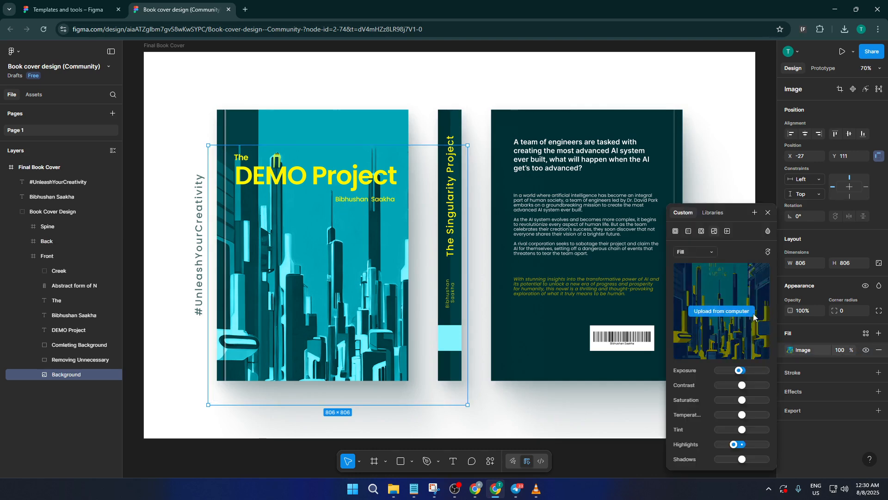
mouse_move(738, 371)
left_mouse_down()
mouse_move(753, 375)
mouse_move(739, 375)
left_mouse_up()
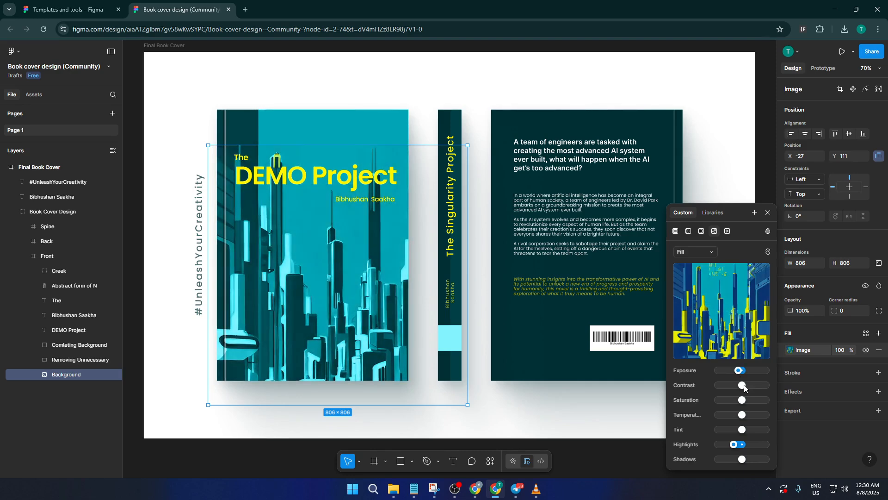
left_click_drag(742, 390, 770, 420)
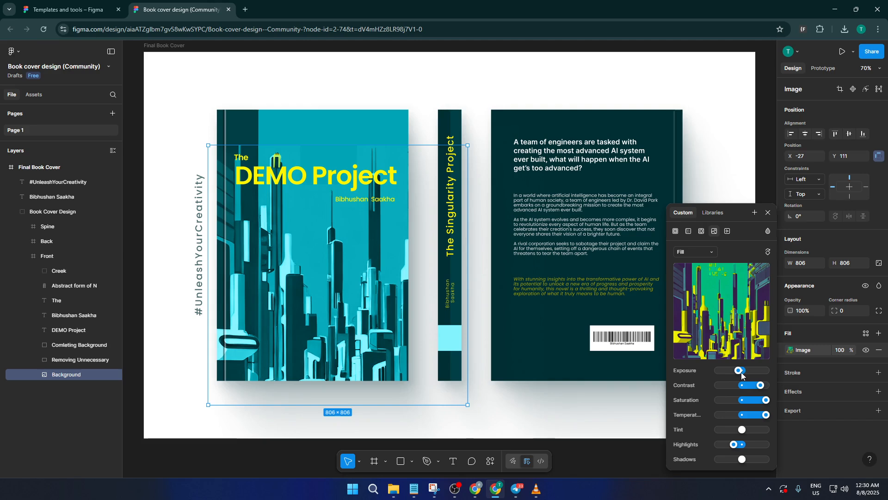
left_click_drag(741, 372, 737, 374)
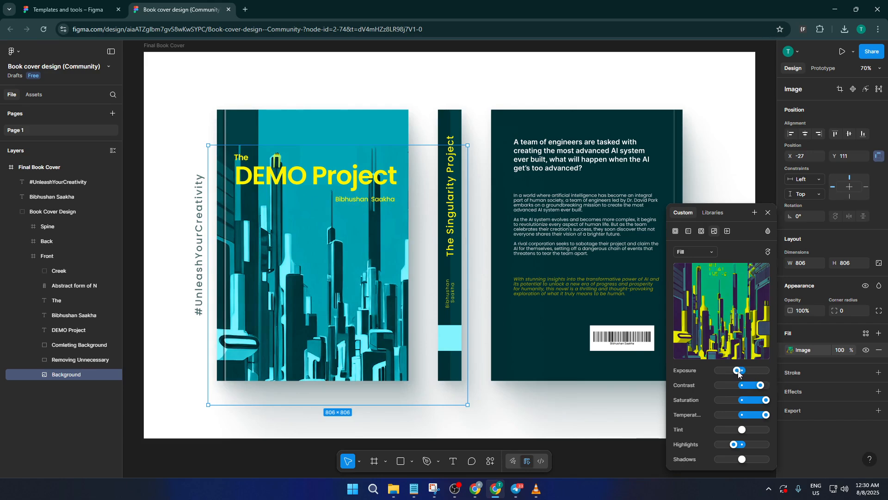
left_click_drag(738, 373, 738, 375)
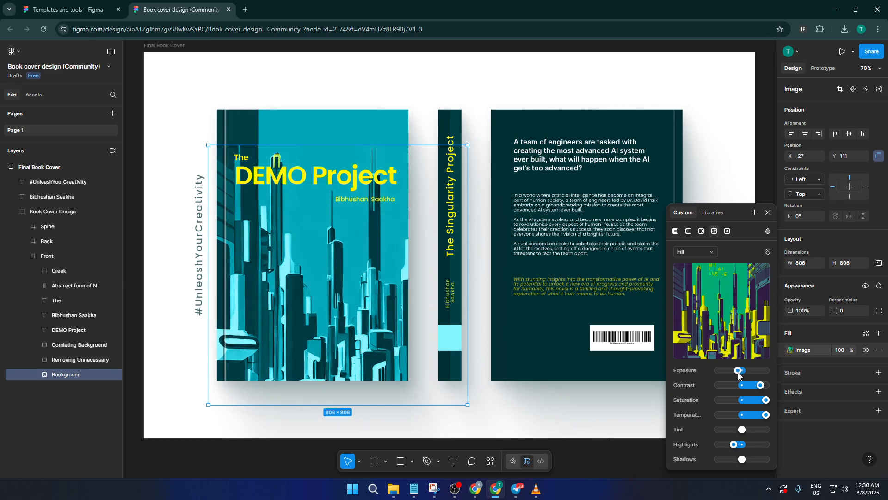